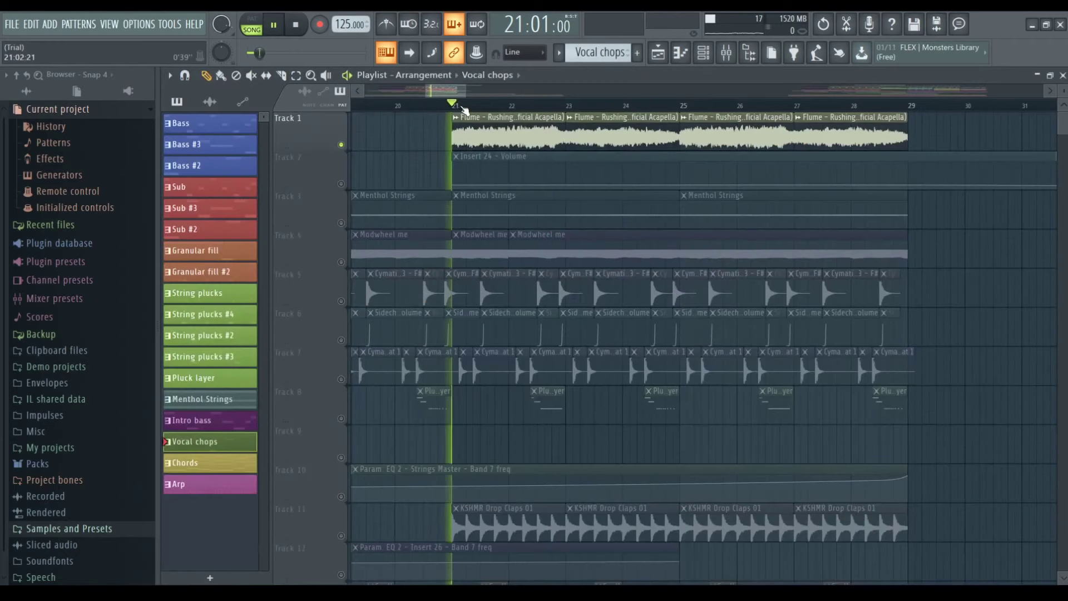
# Step: Play the isolated vocal chops, kick and String plucks parts of the arrangement
pyautogui.press('space')
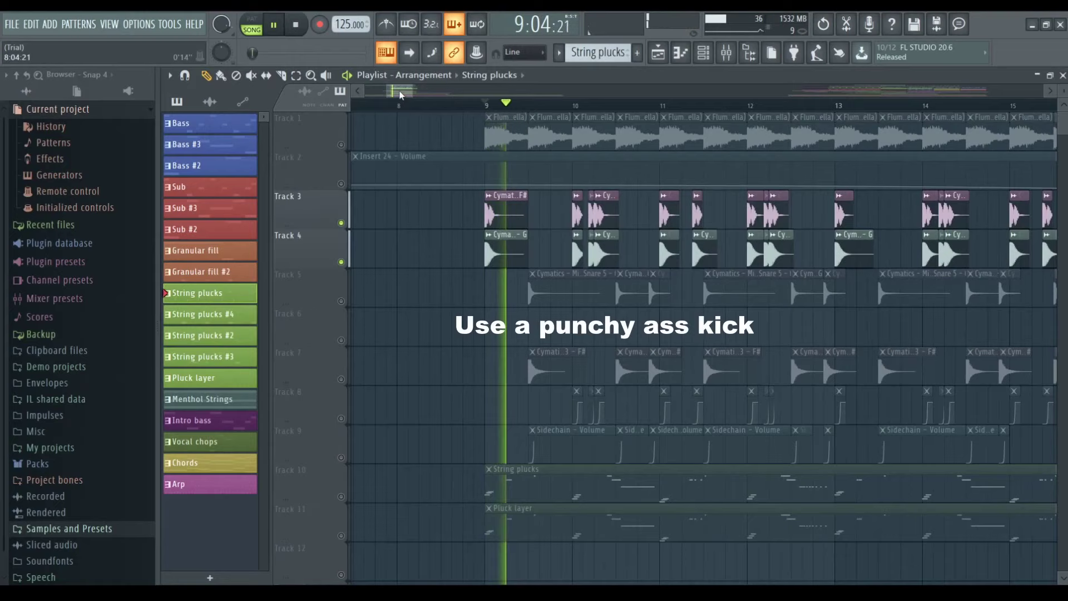
pyautogui.moveTo(399, 91); pyautogui.dragTo(405, 91)
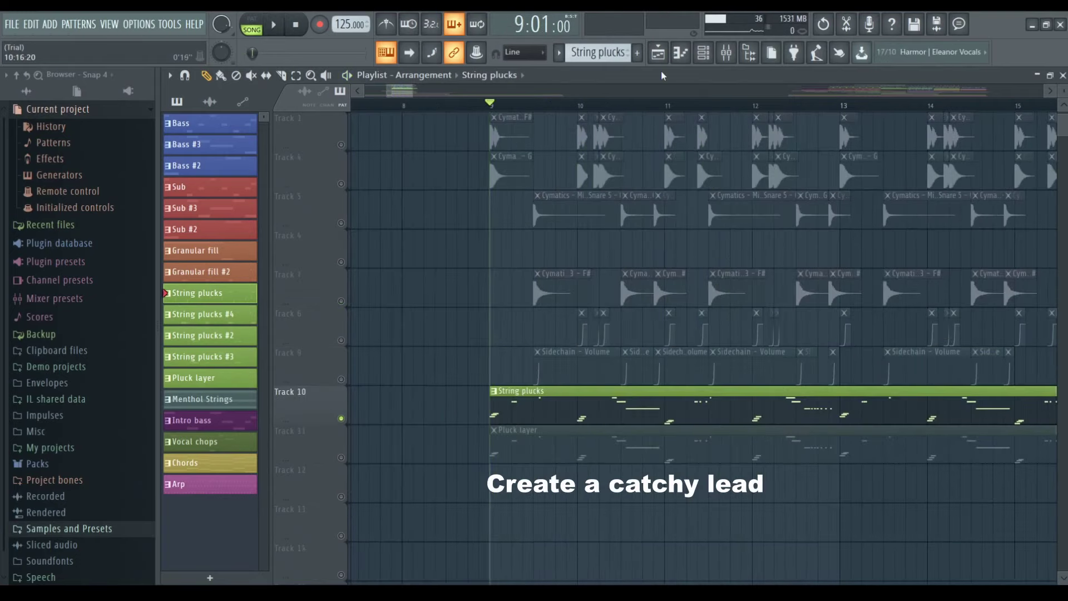
pyautogui.press('space')
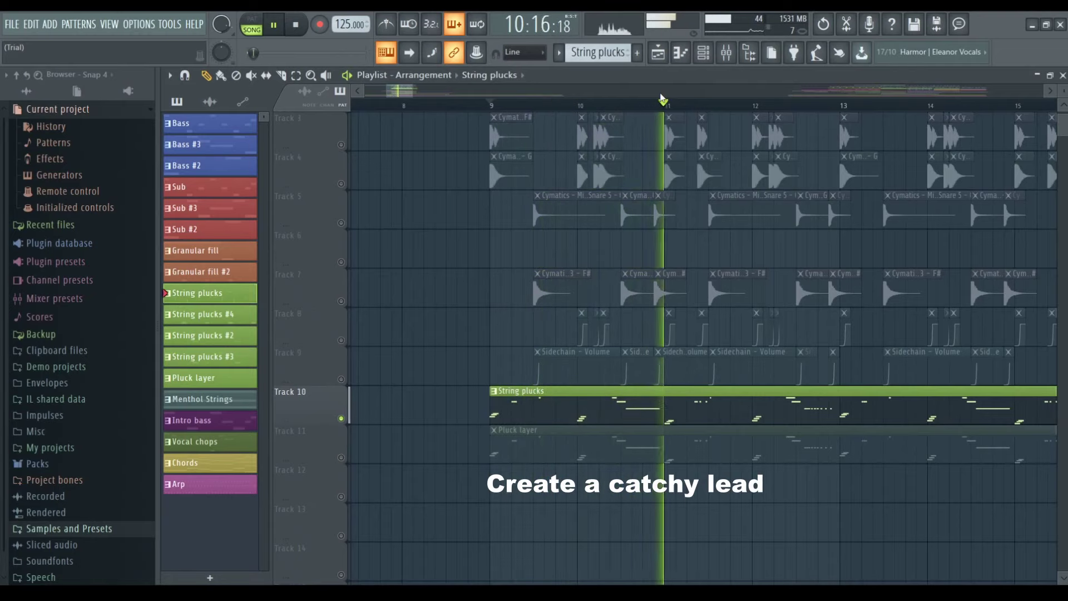
# Step: Inspect the patches of the three layered Xpand!2 string channels in the Channel rack, closing each plugin window after viewing
pyautogui.press('F6')
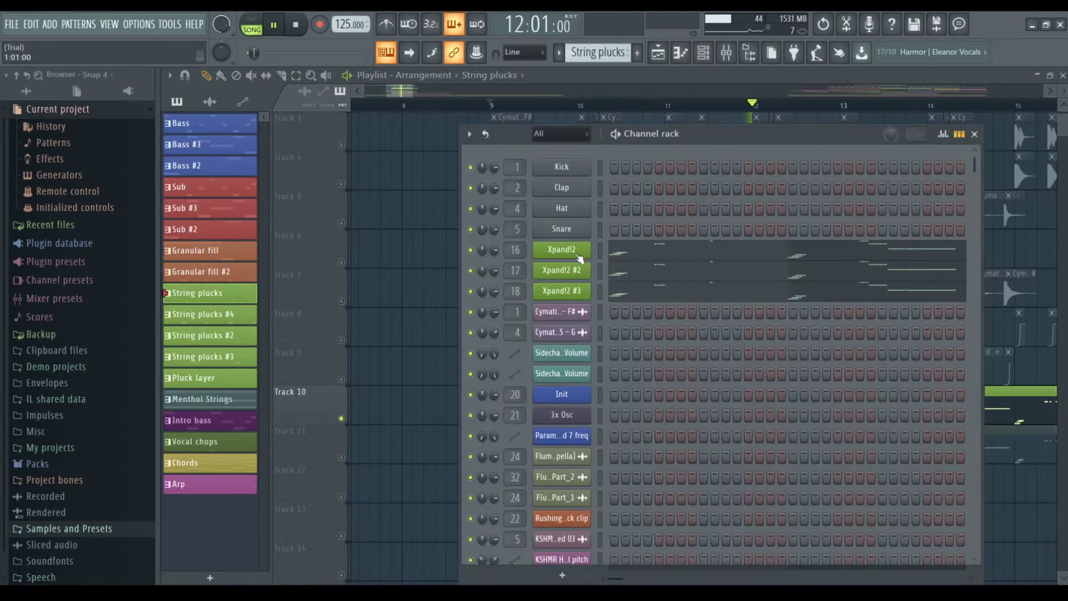
pyautogui.click(578, 256)
pyautogui.click(802, 193)
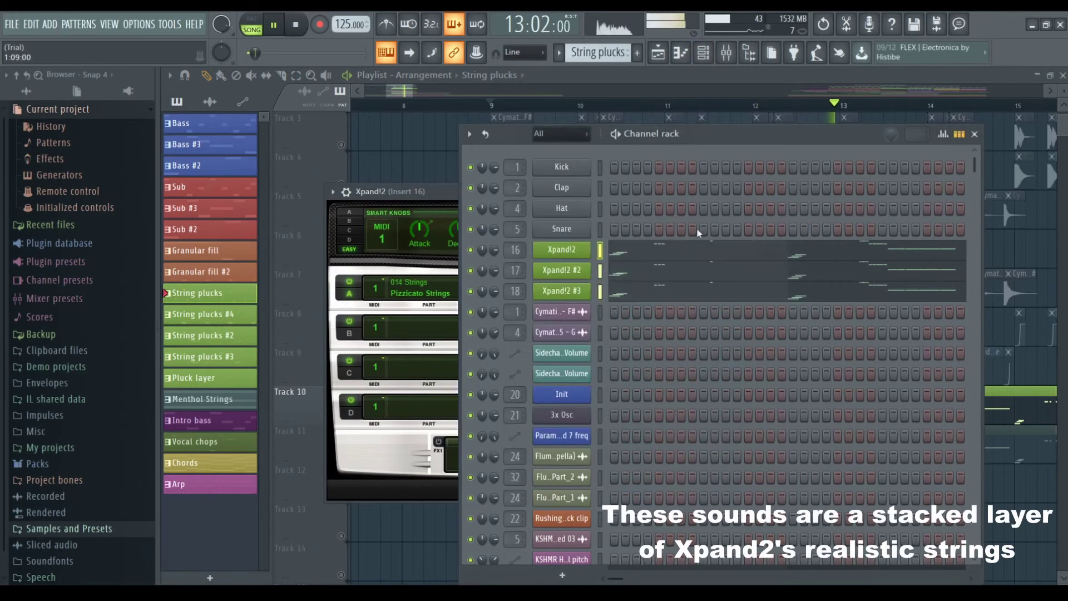
pyautogui.click(572, 272)
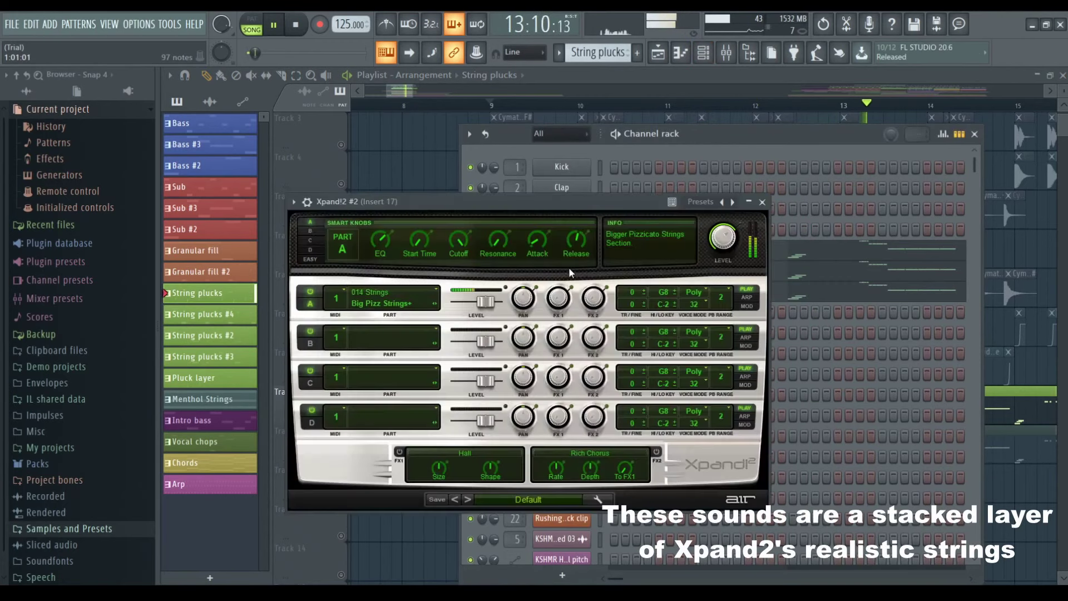
pyautogui.click(763, 202)
pyautogui.click(582, 296)
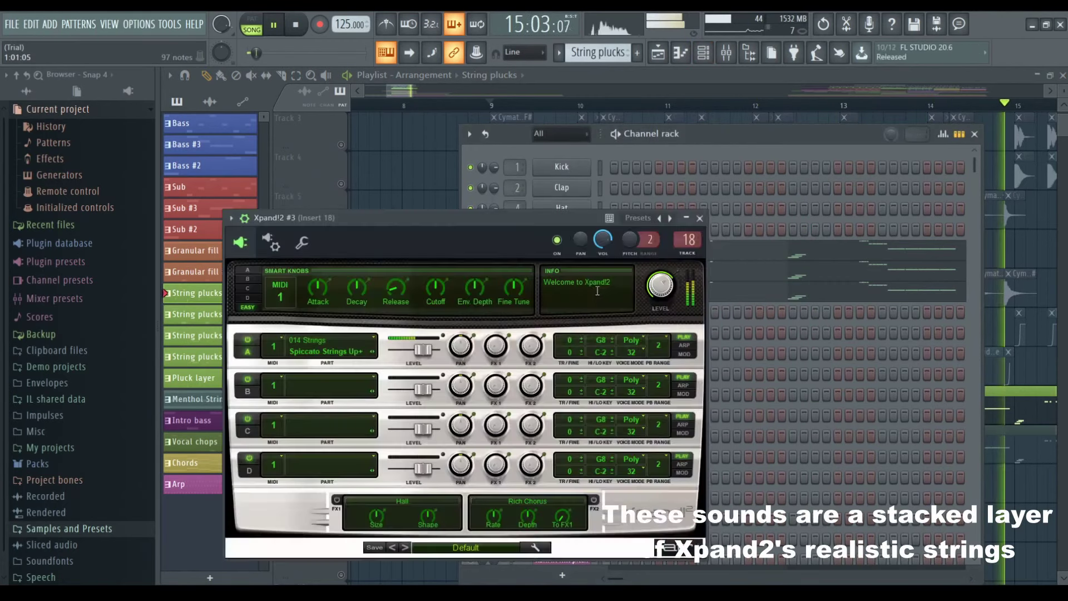
pyautogui.click(701, 218)
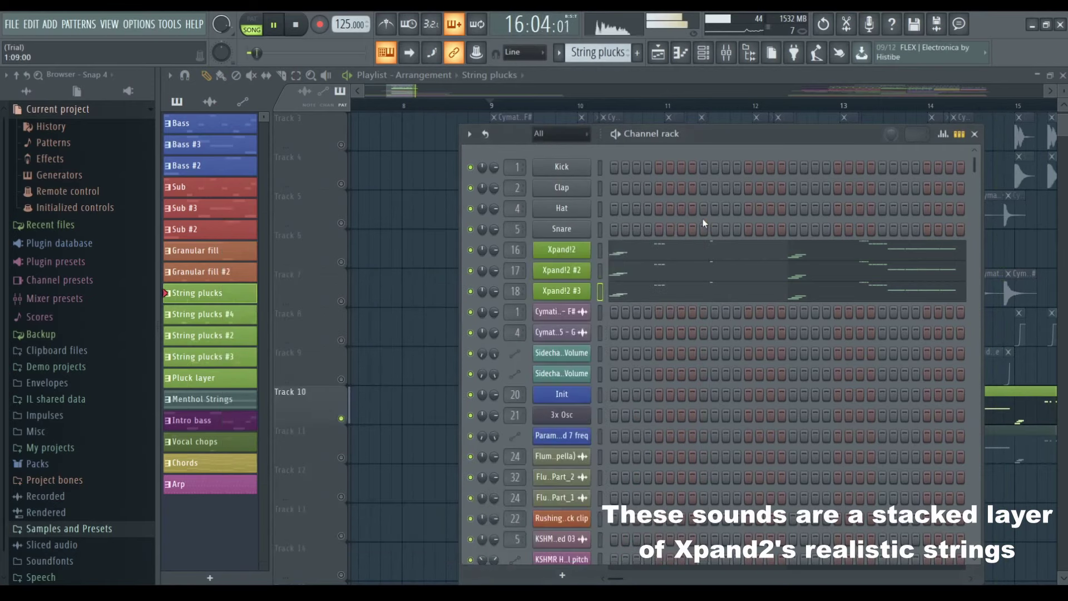
pyautogui.press('F6')
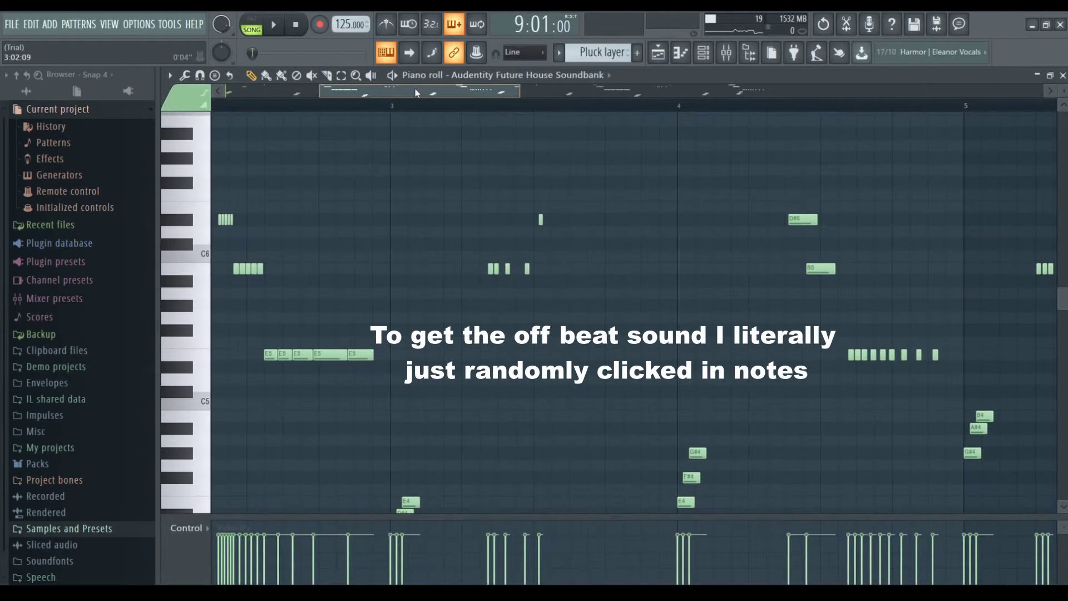
# Step: Examine the Pluck layer's off-beat notes around bars 2 to 3 in the piano roll, and play the pre-drop section
pyautogui.moveTo(416, 93); pyautogui.dragTo(379, 94)
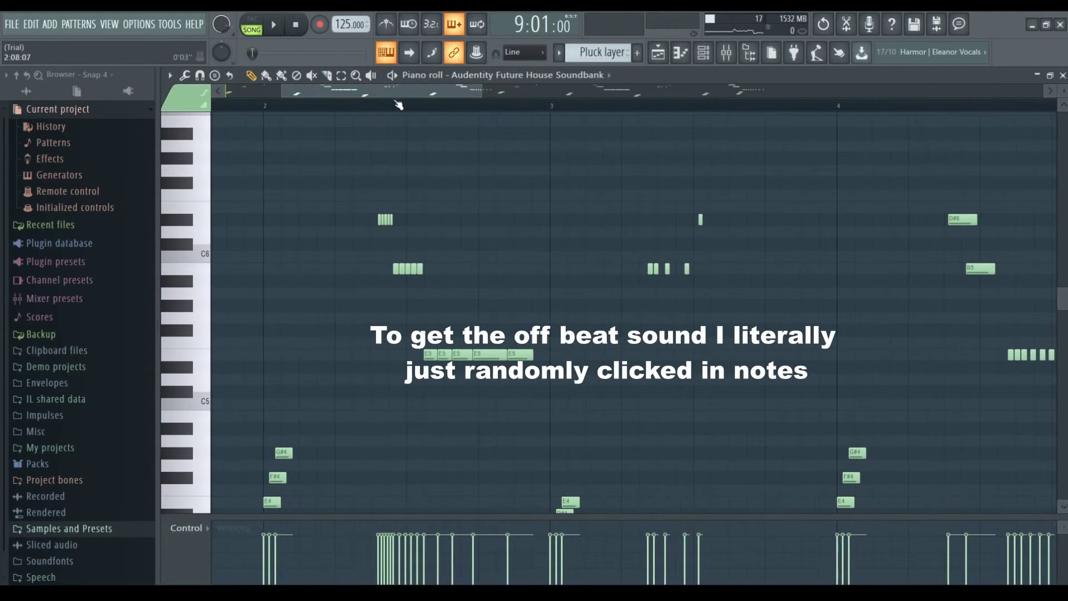
pyautogui.scroll(3, 399, 106)
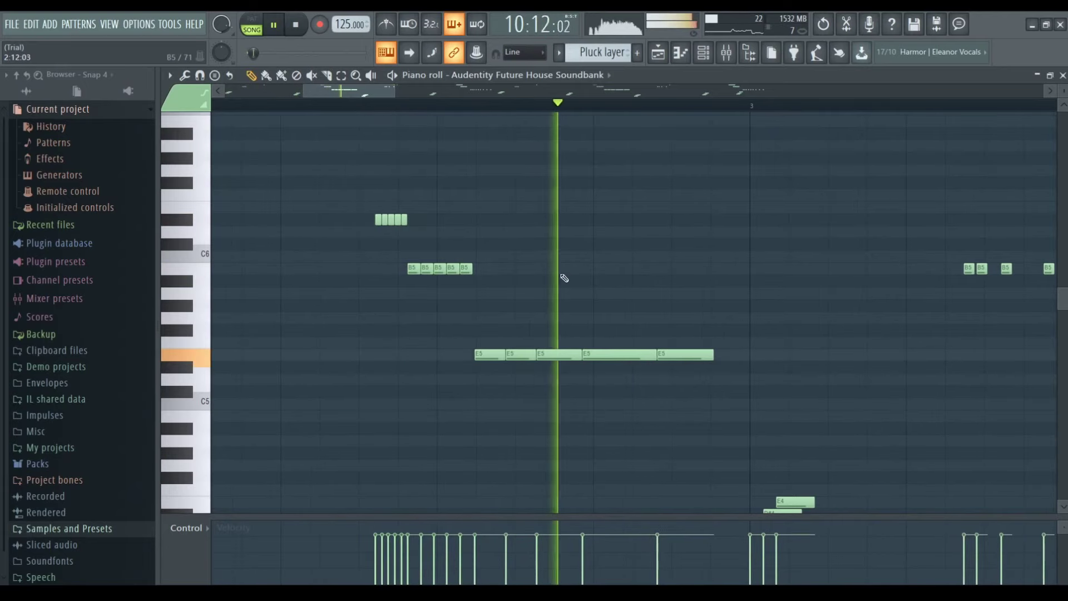
pyautogui.press('space')
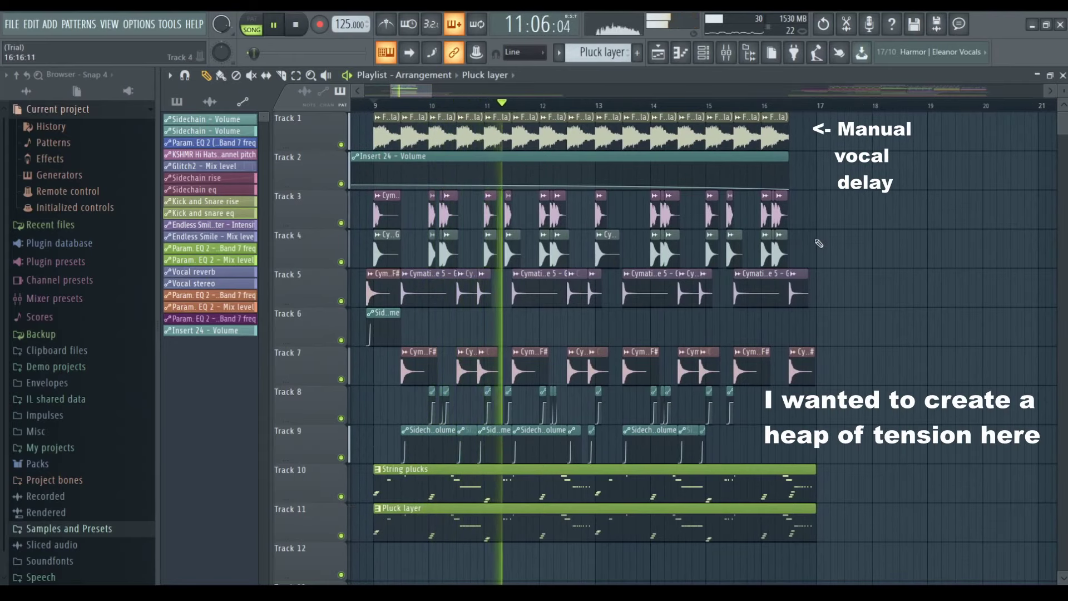
pyautogui.click(601, 106)
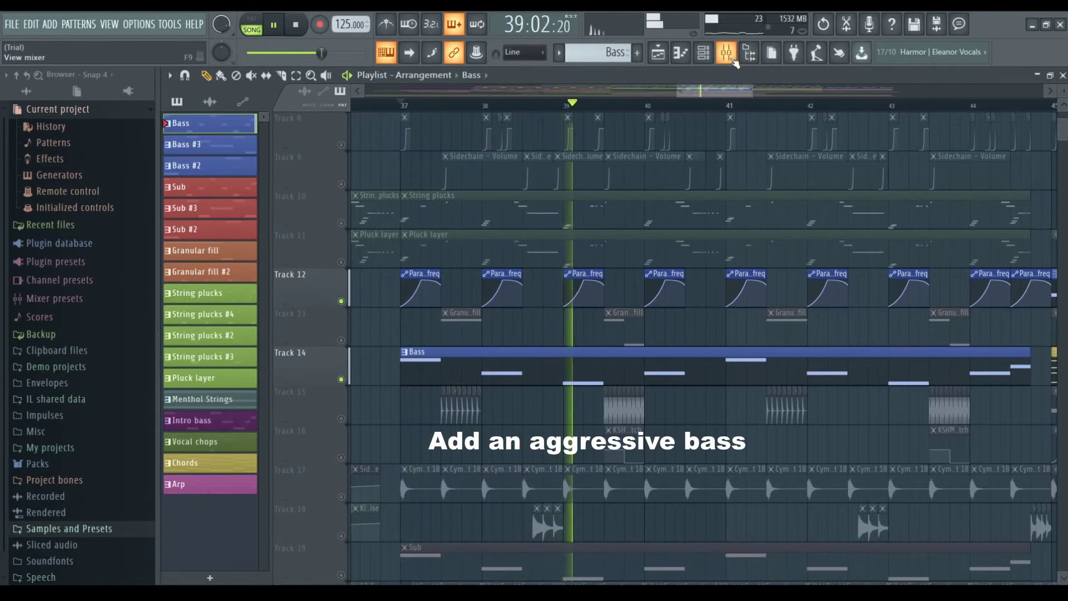
# Step: Inspect the Fruity parametric EQ 2 filter on the Bass mixer insert, and return to the playlist
pyautogui.click(734, 62)
pyautogui.click(503, 129)
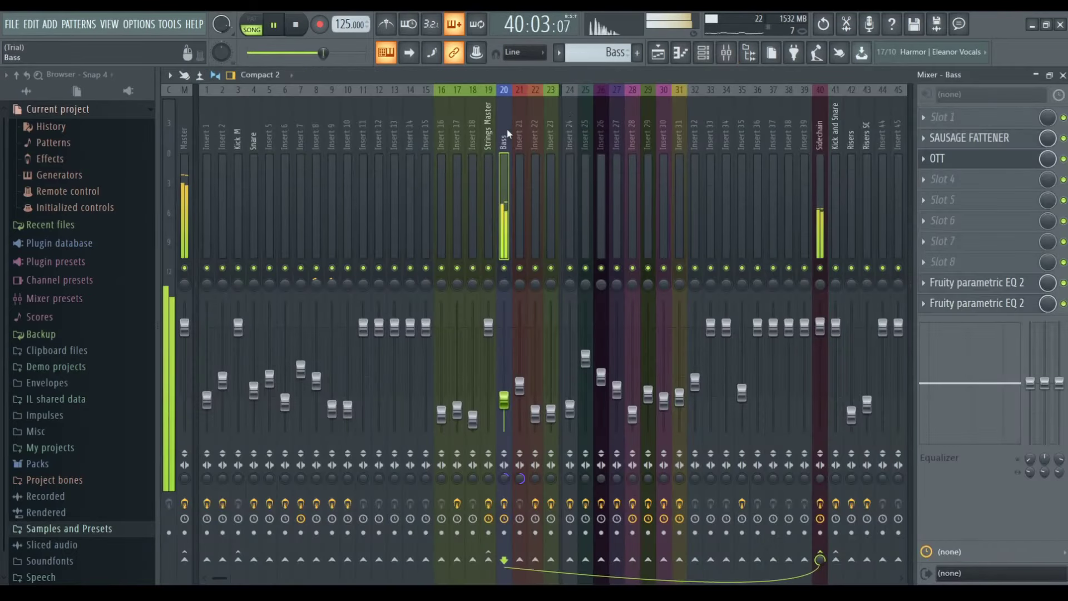
pyautogui.click(964, 284)
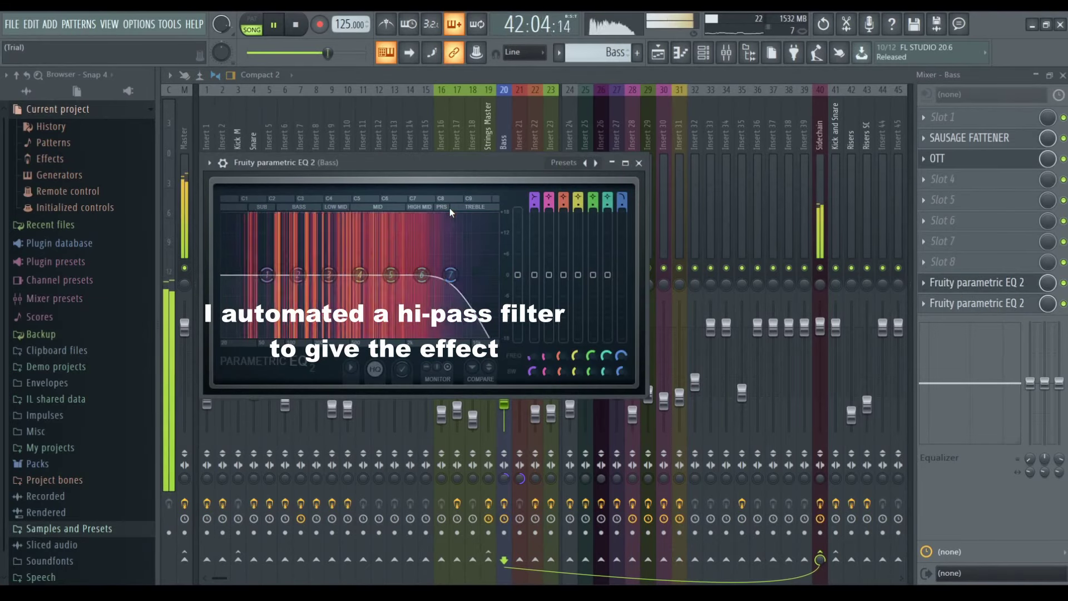
pyautogui.click(639, 163)
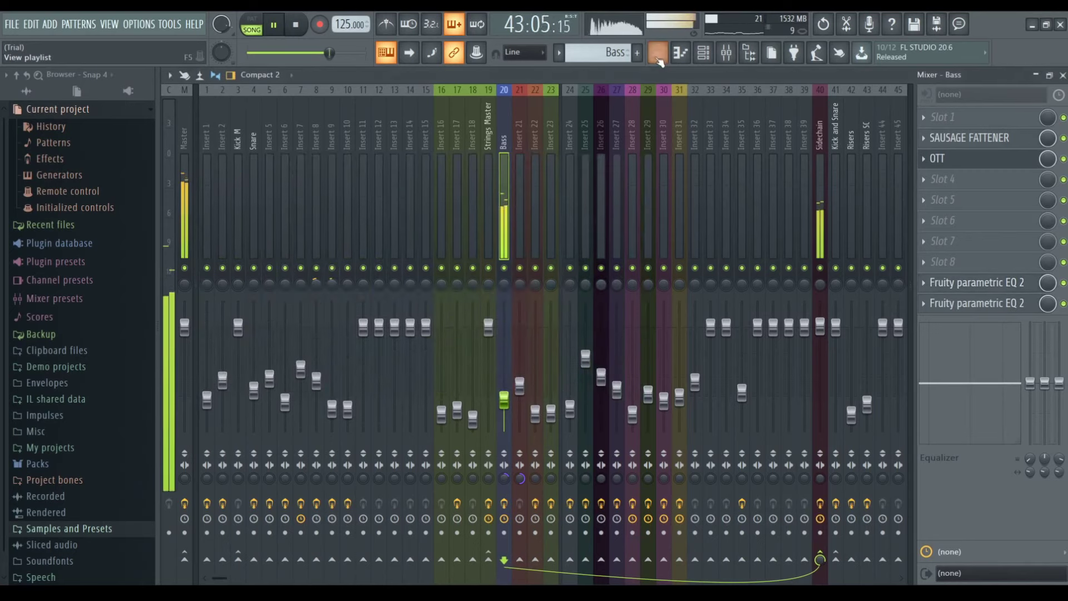
pyautogui.click(658, 52)
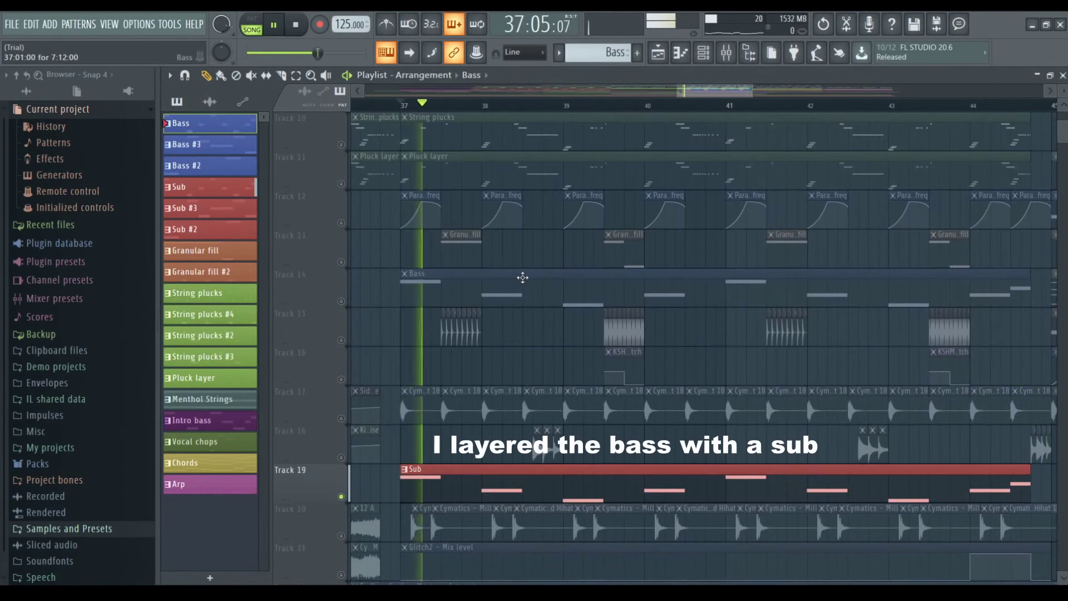
# Step: Play the drop's sub, drum and granular fill parts, and unmute Track 16 with the hi-hat pitch automation
pyautogui.scroll(-2, 568, 248)
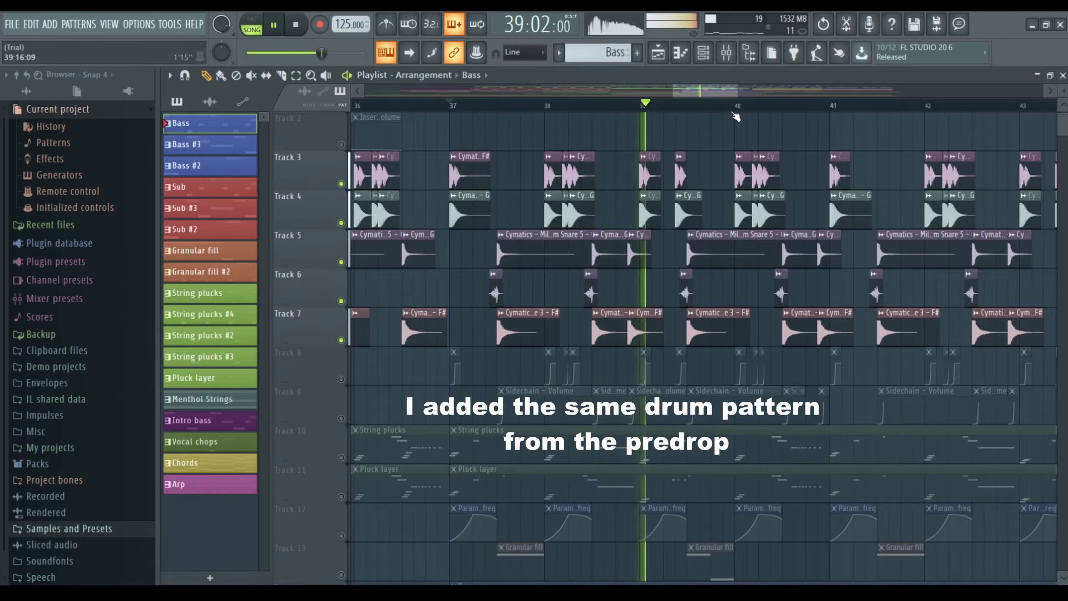
pyautogui.press('space')
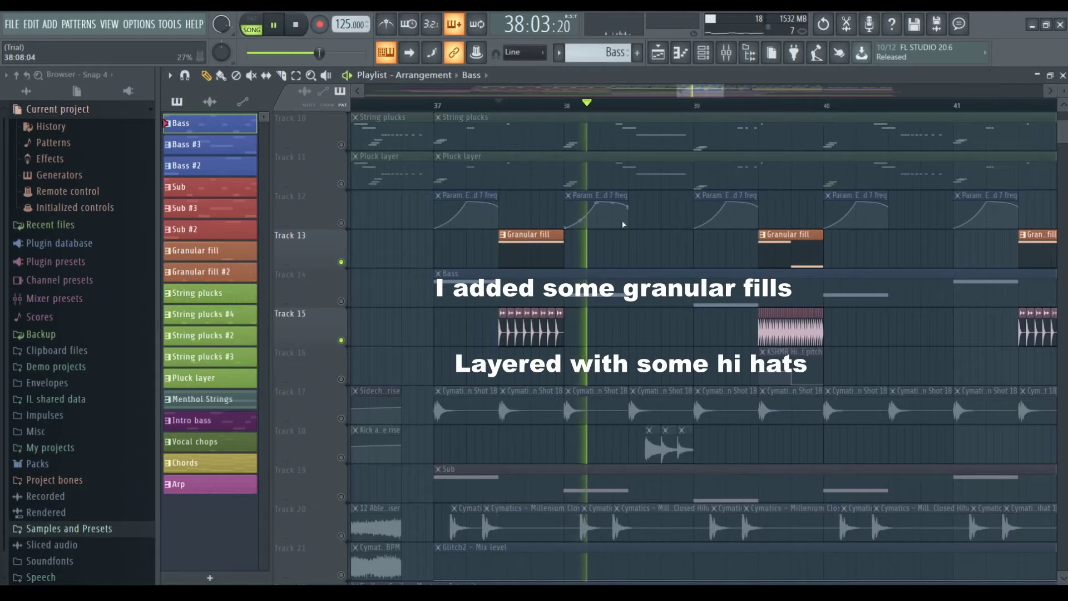
pyautogui.click(341, 379)
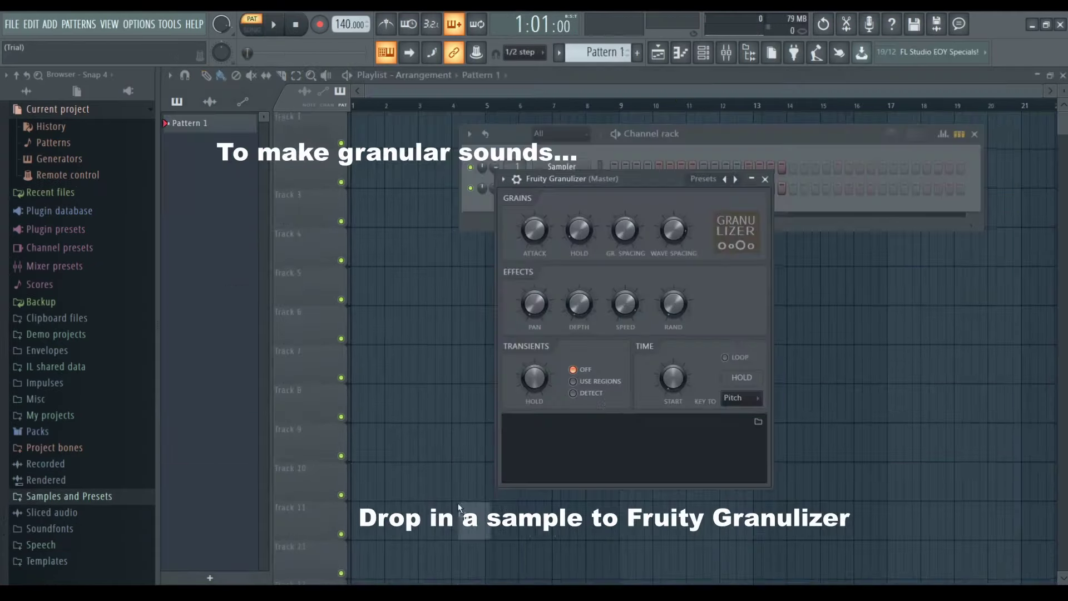
# Step: Load the Rushing back clip sample into Fruity Granulizer and experiment with its pan and transient settings
pyautogui.moveTo(607, 434); pyautogui.dragTo(609, 436)
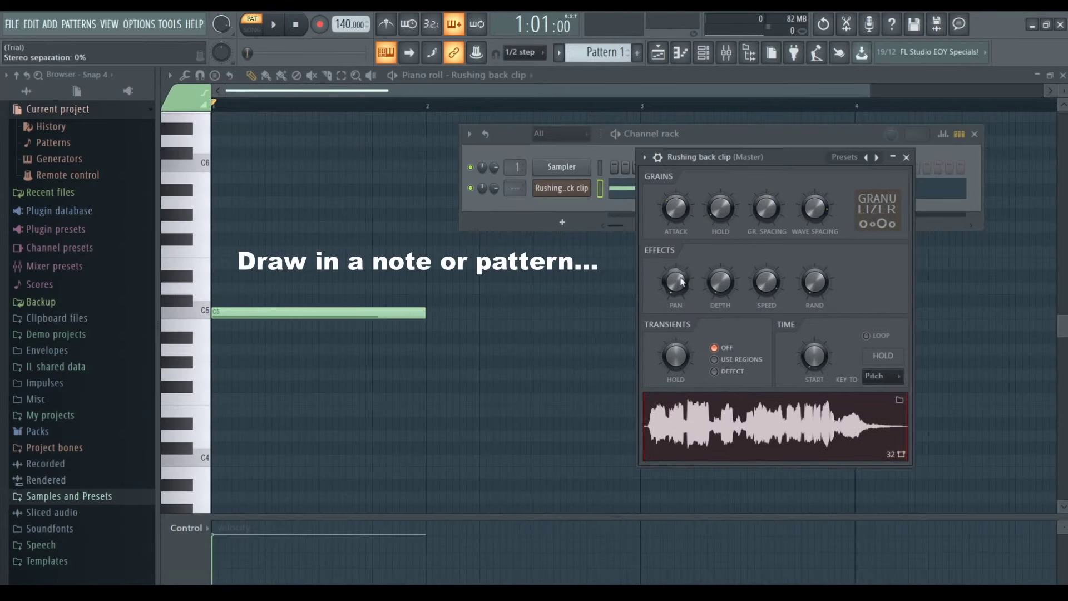
pyautogui.moveTo(676, 282); pyautogui.dragTo(676, 257)
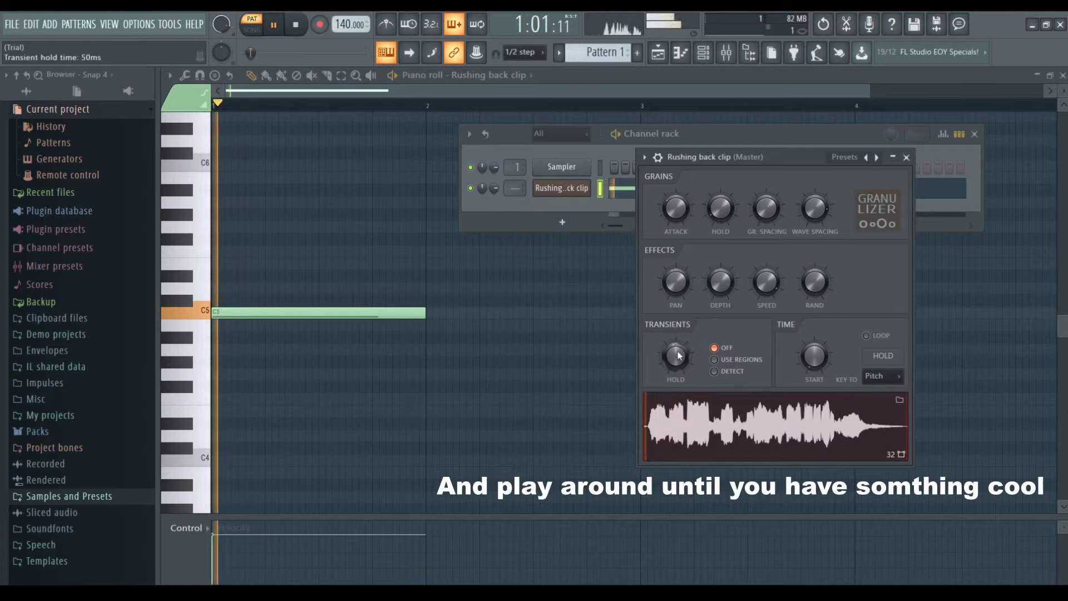
pyautogui.click(724, 360)
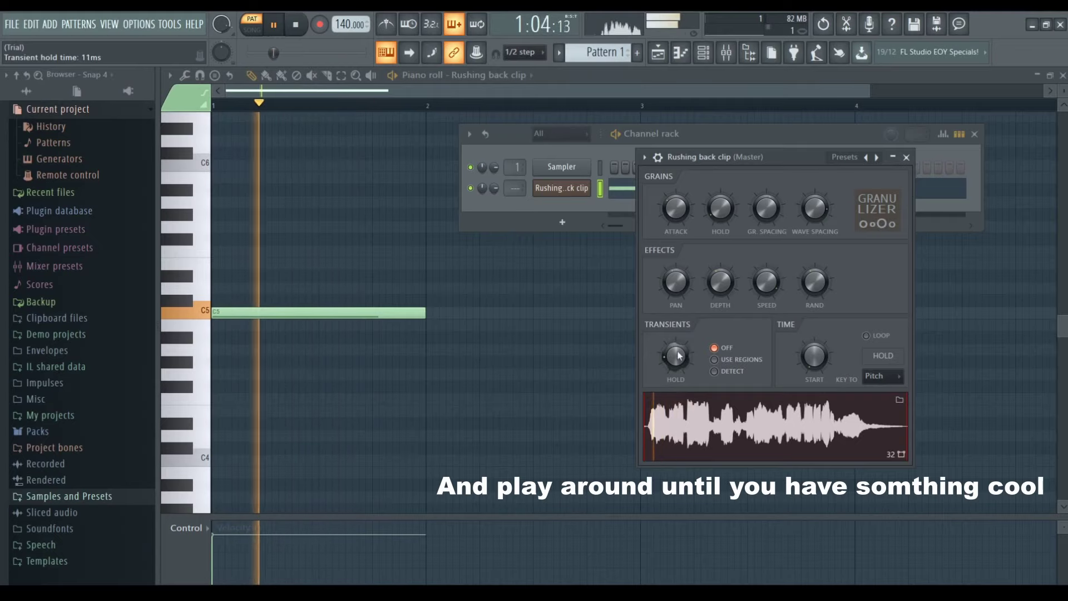
pyautogui.click(723, 373)
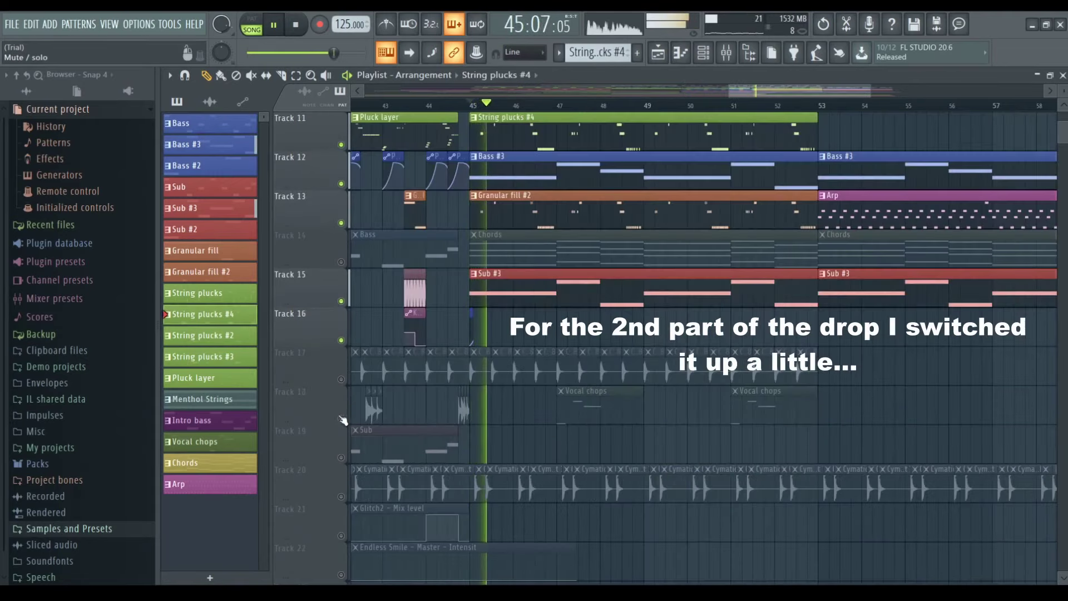
# Step: Unmute the vocal chops, sidechain and drum tracks for the second part of the drop, including Tracks 4 to 7, 9 and 18
pyautogui.click(342, 419)
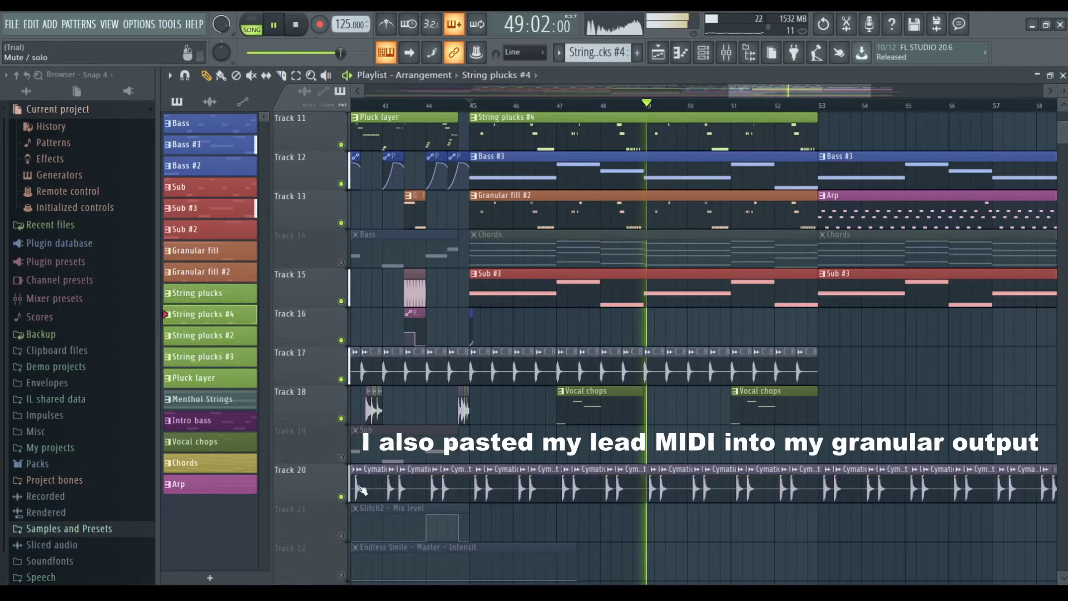
pyautogui.scroll(5, 695, 396)
pyautogui.click(341, 338)
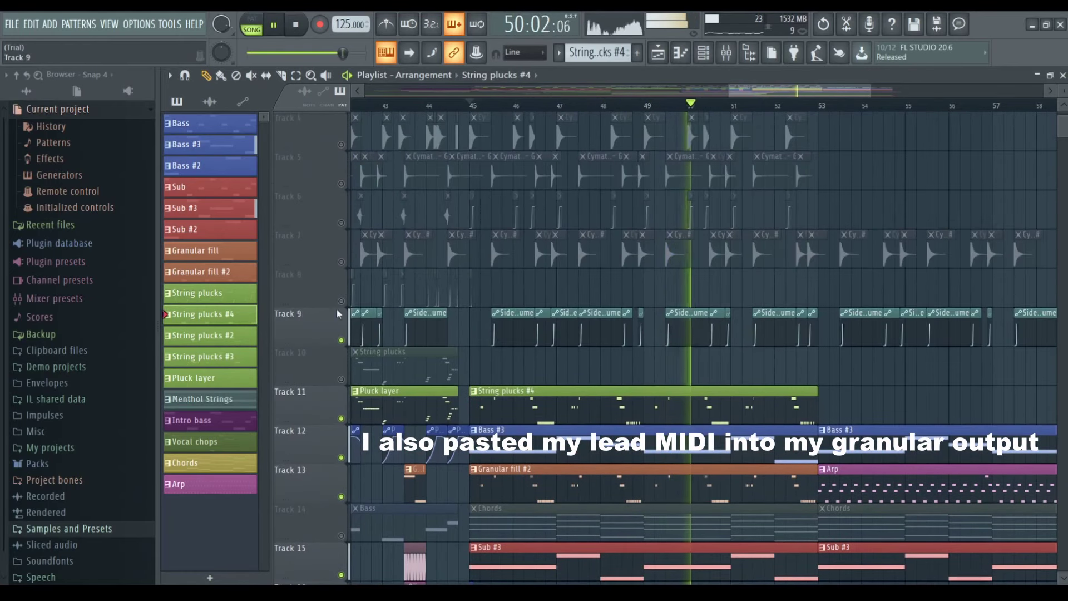
pyautogui.click(341, 260)
pyautogui.click(341, 221)
pyautogui.click(342, 183)
pyautogui.click(341, 144)
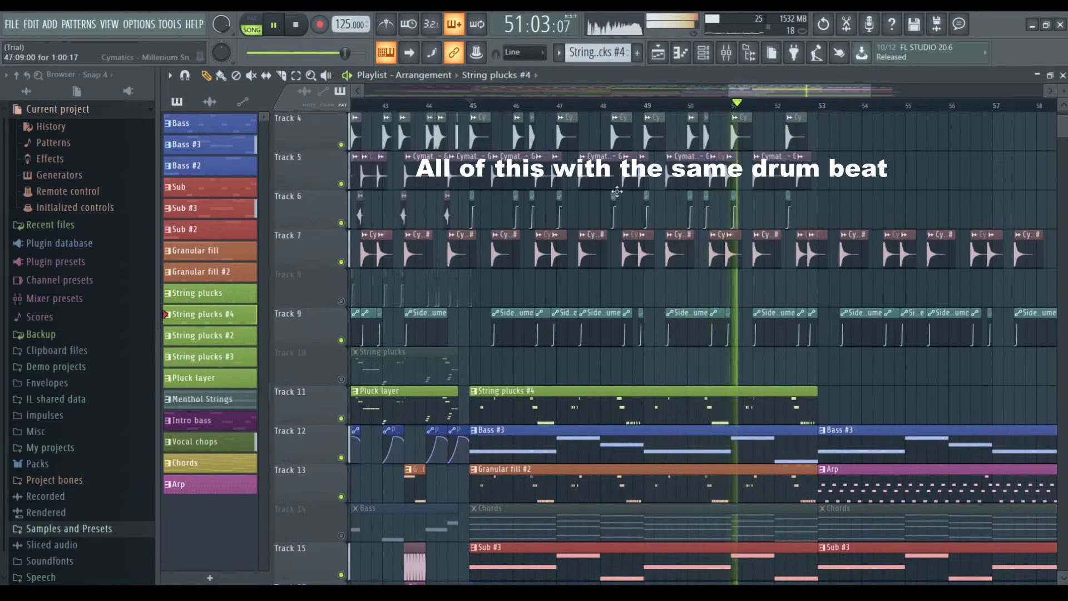
pyautogui.scroll(2, 329, 210)
pyautogui.click(341, 223)
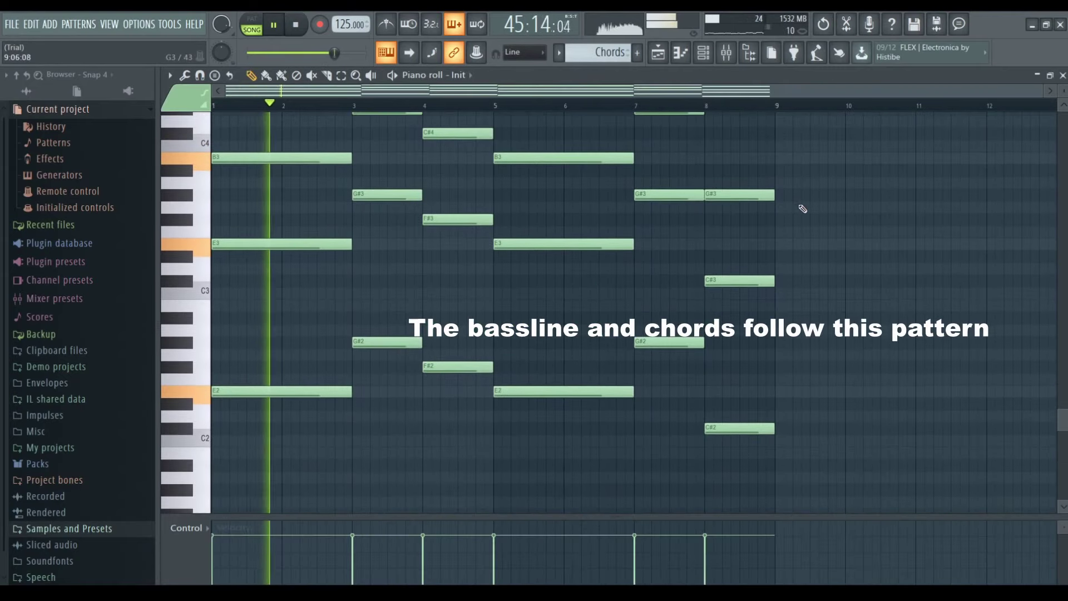
# Step: Examine the Chords pattern's notes in the piano roll, and return to the playlist
pyautogui.scroll(5, 855, 240)
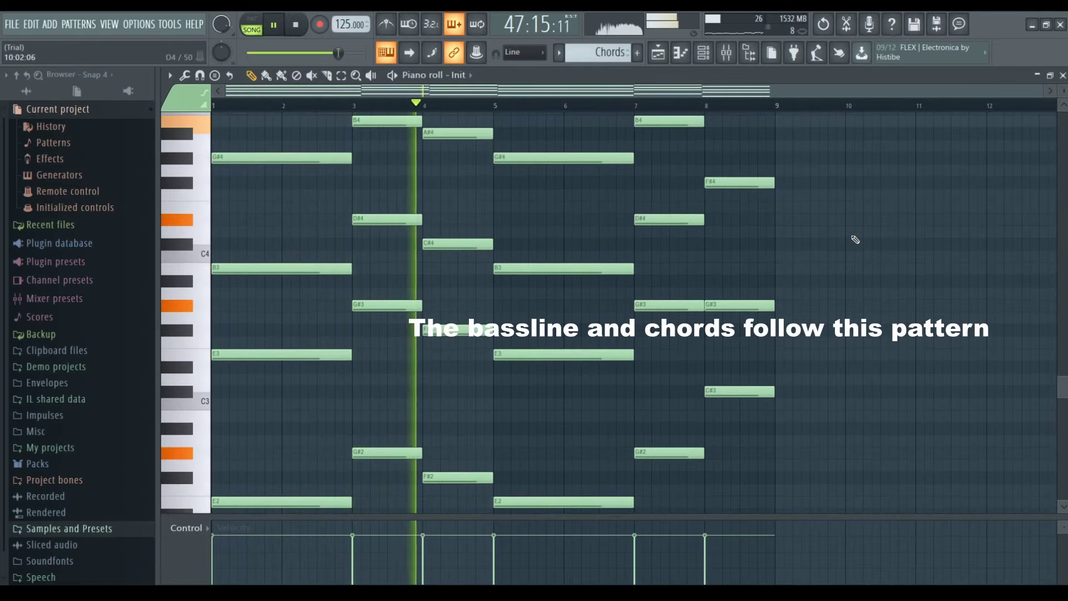
pyautogui.scroll(-3, 854, 239)
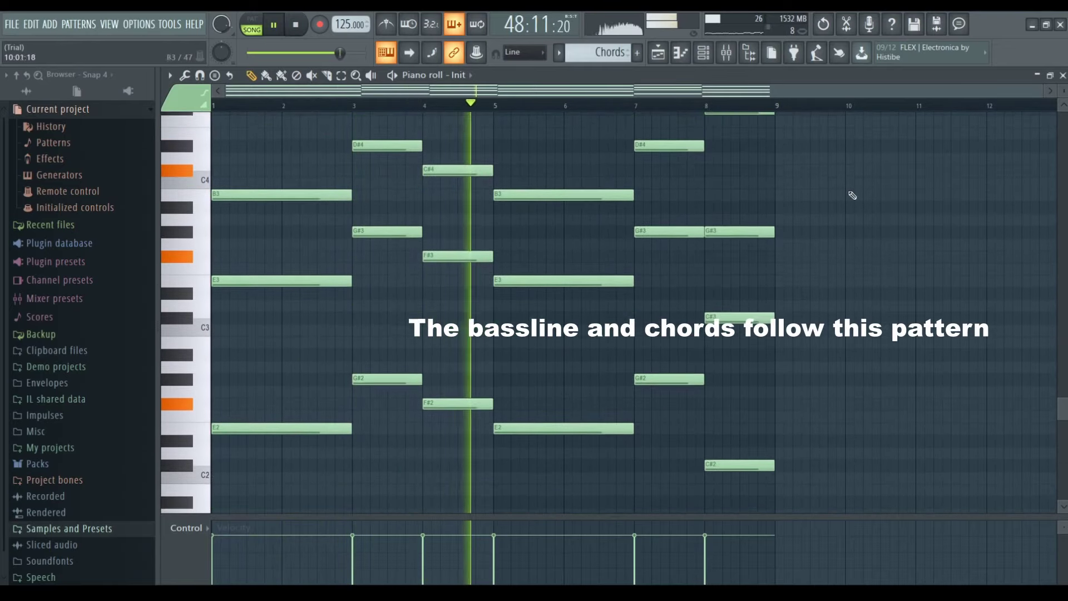
pyautogui.click(659, 53)
# Step: Unmute the String plucks #4, Bass #3, Granular fill #2 and Sub #3 tracks, and play the full arrangement from bar 1
pyautogui.click(342, 262)
pyautogui.click(341, 223)
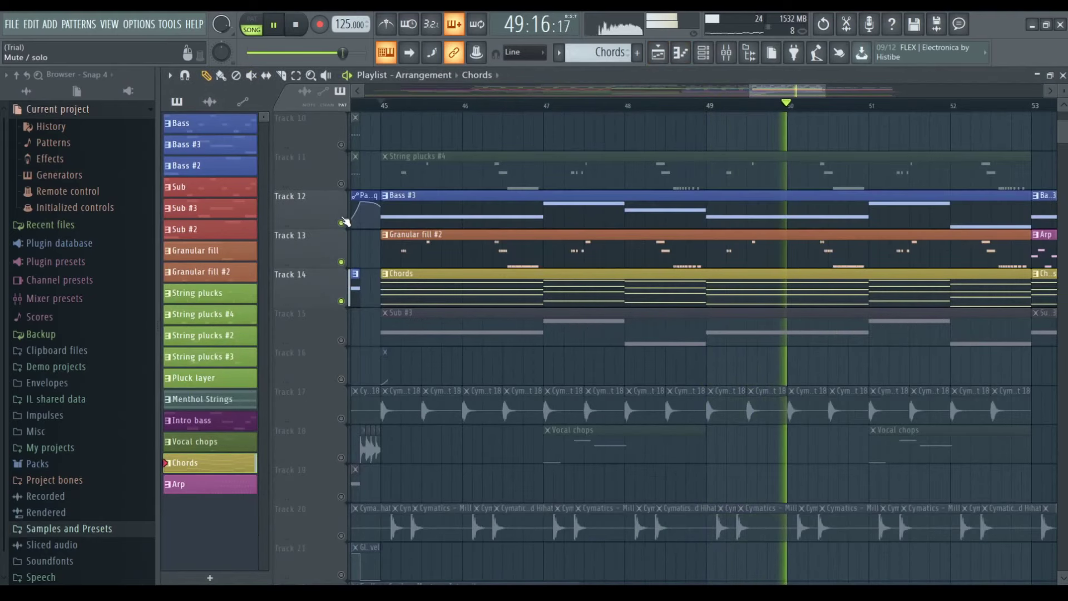
pyautogui.click(341, 184)
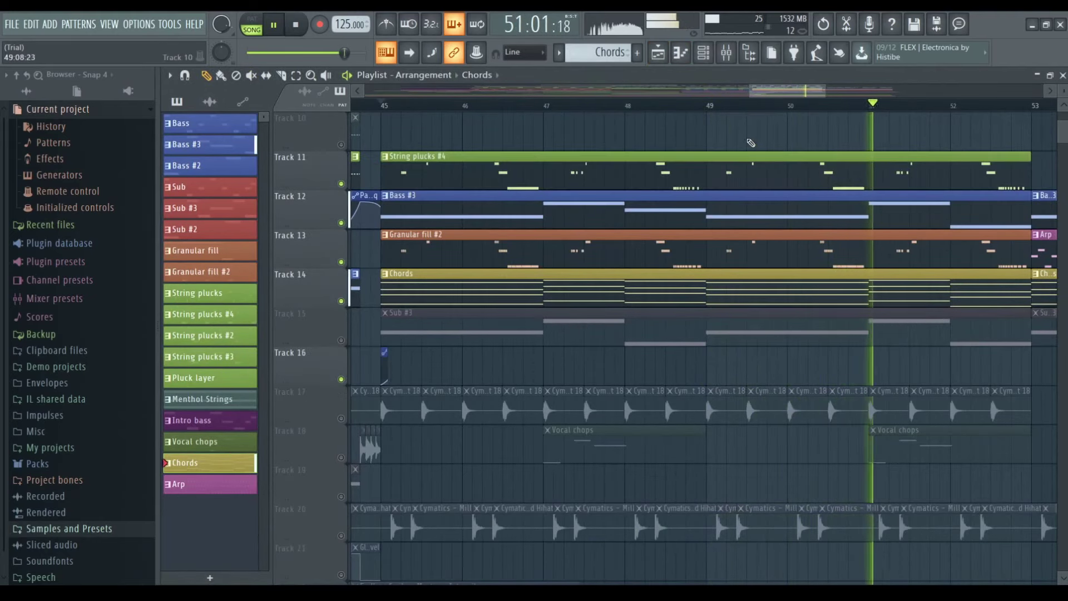
pyautogui.moveTo(786, 96); pyautogui.dragTo(796, 95)
pyautogui.click(342, 340)
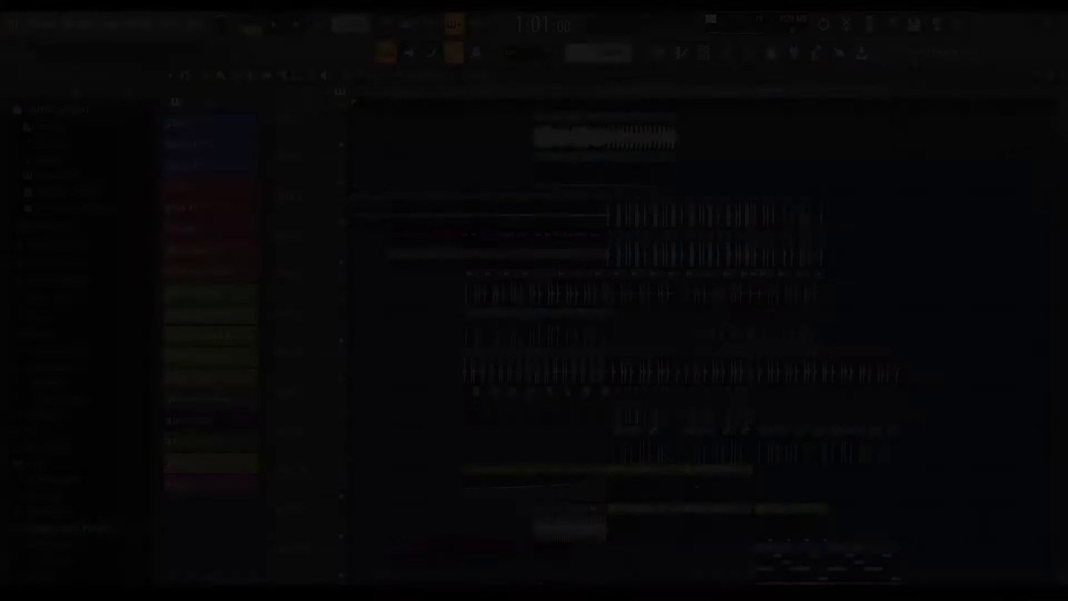
pyautogui.press('space')
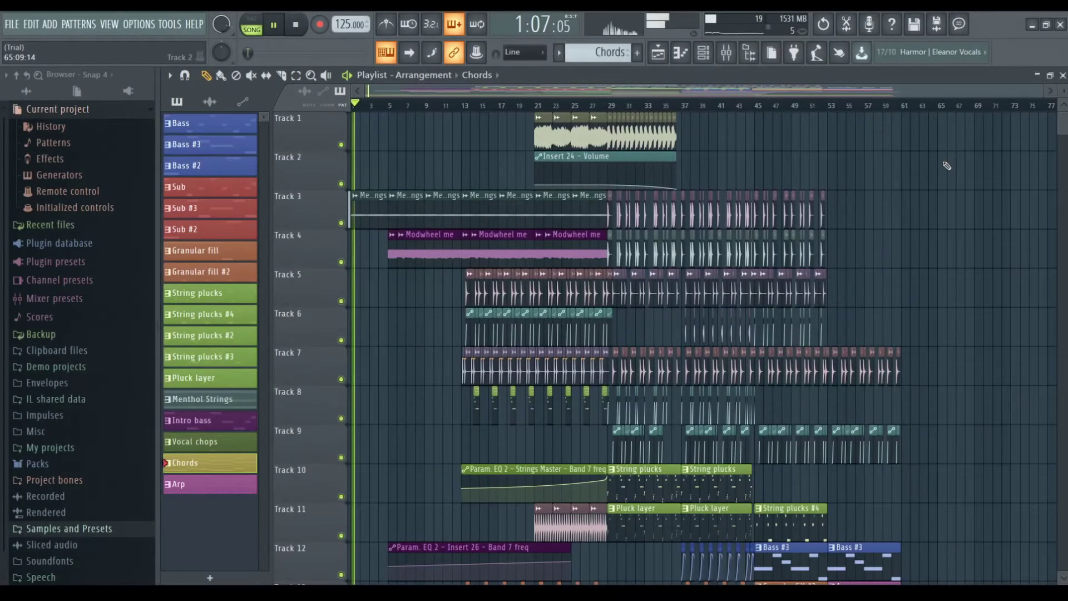